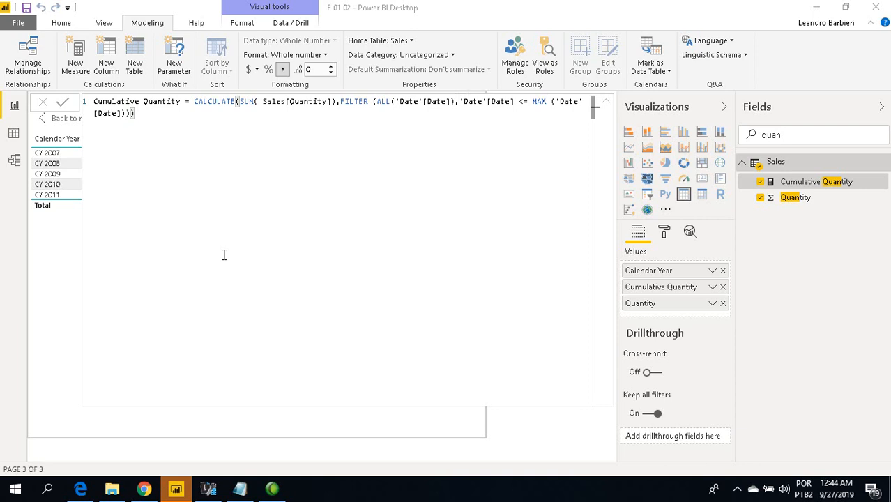
Step: Put CALCULATE( on its own line below the measure name and move its arguments to an indented third line
{"action": "left_click", "coordinate": [192, 101]}
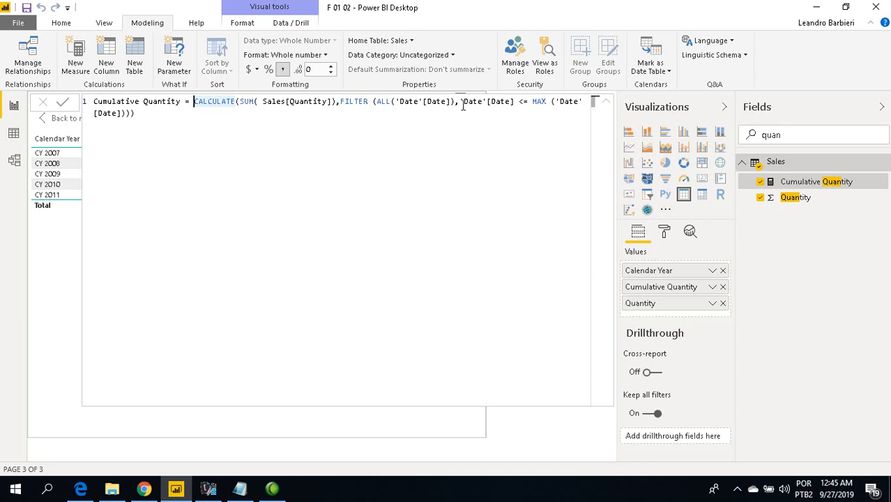
{"action": "left_click_drag", "start_coordinate": [135, 113], "coordinate": [121, 117]}
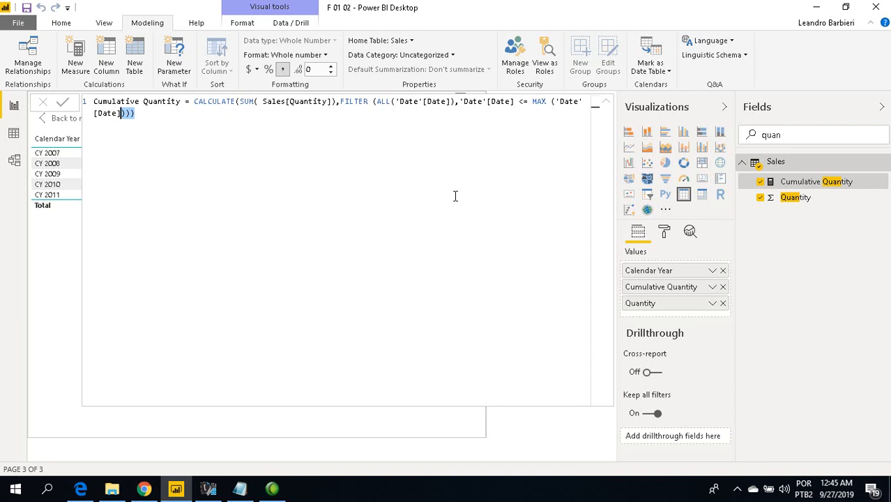
{"action": "left_click", "coordinate": [195, 105]}
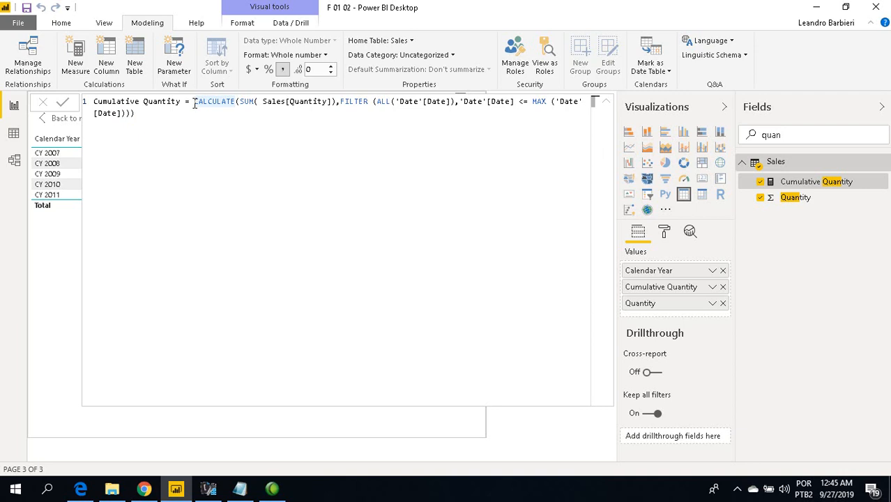
{"action": "key", "text": "shift+Return"}
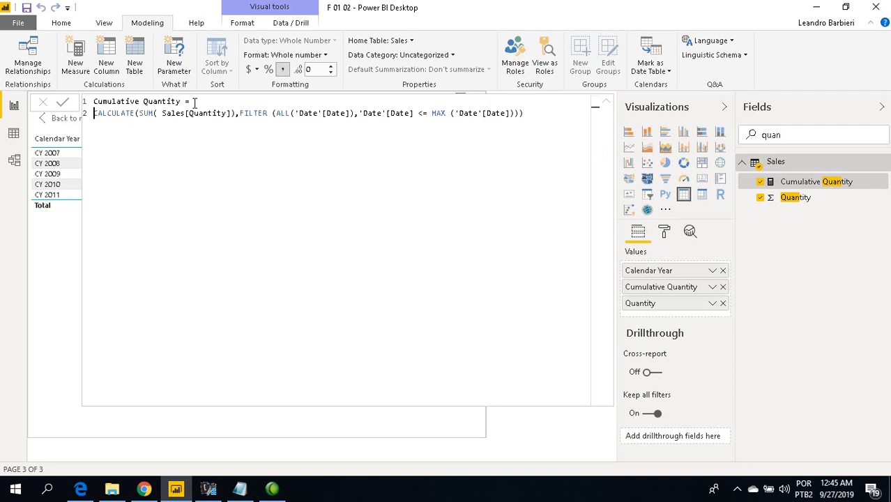
{"action": "key", "text": "ctrl+Right"}
{"action": "key", "text": "Right"}
{"action": "key", "text": "shift+Return"}
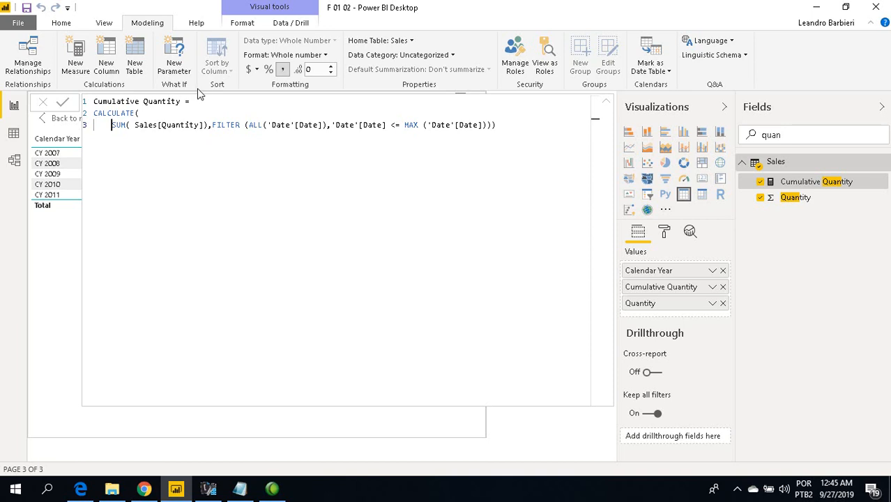
Step: Move the FILTER expression onto its own indented line directly after SUM( Sales[Quantity])
{"action": "double_click", "coordinate": [102, 113]}
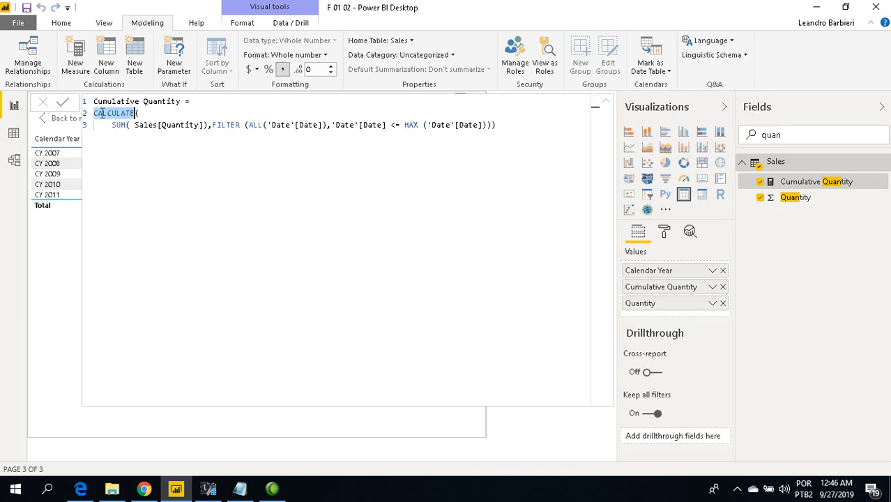
{"action": "left_click", "coordinate": [141, 113]}
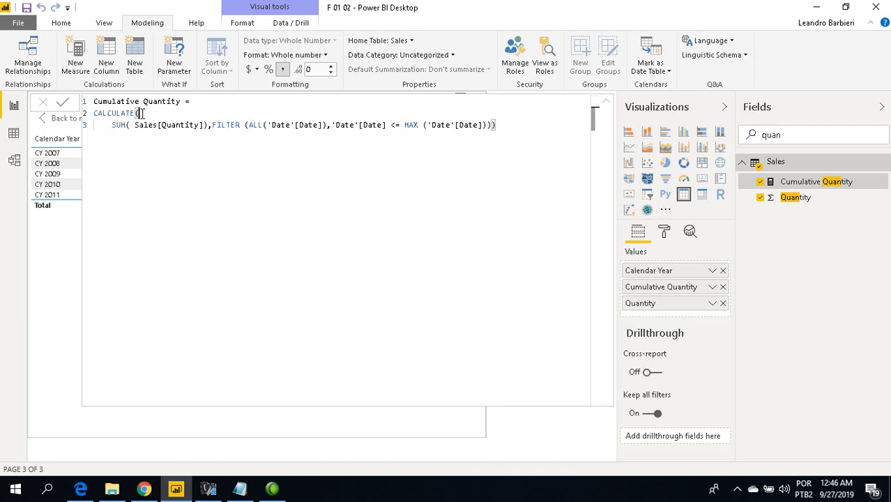
{"action": "key", "text": "Down"}
{"action": "key", "text": "Left"}
{"action": "key", "text": "Left"}
{"action": "key", "text": "Left"}
{"action": "key", "text": "Left"}
{"action": "key", "text": "Left"}
{"action": "key", "text": "Left"}
{"action": "key", "text": "Right"}
{"action": "key", "text": "Right"}
{"action": "key", "text": "Right"}
{"action": "key", "text": "Right"}
{"action": "key", "text": "Right"}
{"action": "key", "text": "Right"}
{"action": "key", "text": "Right"}
{"action": "key", "text": "Right"}
{"action": "key", "text": "Right"}
{"action": "key", "text": "Right"}
{"action": "key", "text": "Right"}
{"action": "key", "text": "Right"}
{"action": "key", "text": "Right"}
{"action": "key", "text": "Right"}
{"action": "key", "text": "Right"}
{"action": "key", "text": "Right"}
{"action": "key", "text": "Right"}
{"action": "key", "text": "Right"}
{"action": "key", "text": "Right"}
{"action": "key", "text": "Right"}
{"action": "key", "text": "shift+Return"}
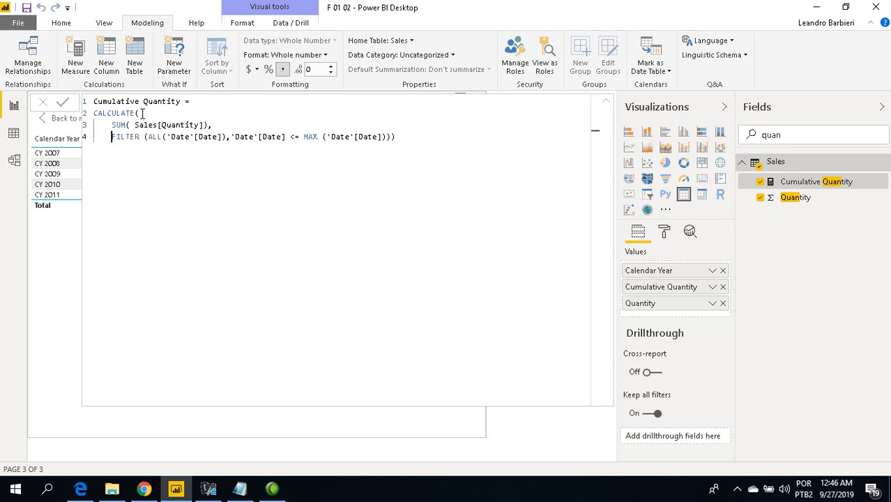
Step: Break the line after ALL('Date'[Date]), so the date comparison starts on a new line
{"action": "key", "text": "Right"}
{"action": "key", "text": "Right"}
{"action": "key", "text": "Right"}
{"action": "key", "text": "Right"}
{"action": "key", "text": "Right"}
{"action": "key", "text": "Right"}
{"action": "key", "text": "Right"}
{"action": "key", "text": "Right"}
{"action": "key", "text": "Right"}
{"action": "key", "text": "Right"}
{"action": "key", "text": "Right"}
{"action": "key", "text": "Right"}
{"action": "key", "text": "Right"}
{"action": "key", "text": "Right"}
{"action": "key", "text": "Right"}
{"action": "key", "text": "Right"}
{"action": "key", "text": "Right"}
{"action": "key", "text": "Right"}
{"action": "key", "text": "Right"}
{"action": "key", "text": "Right"}
{"action": "key", "text": "shift+Return"}
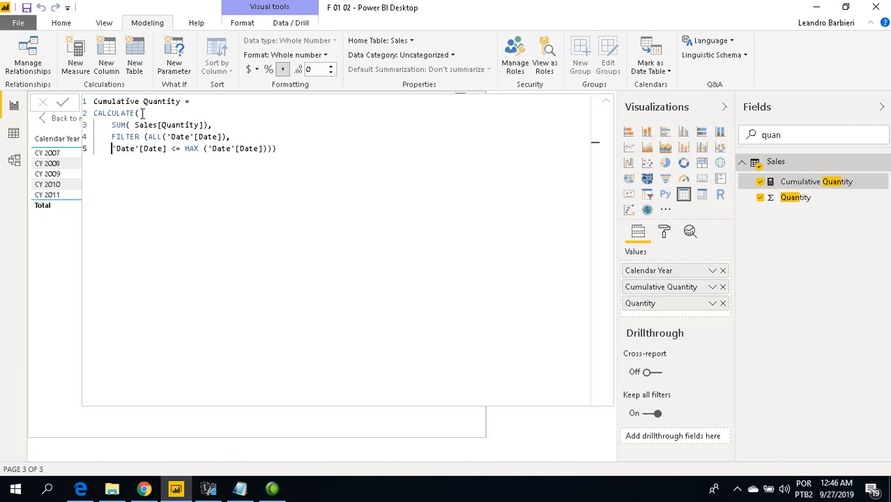
Step: Move ALL('Date'[Date]) onto its own indented line below the opening FILTER parenthesis
{"action": "key", "text": "Up"}
{"action": "key", "text": "Right"}
{"action": "key", "text": "Right"}
{"action": "key", "text": "Right"}
{"action": "key", "text": "Right"}
{"action": "key", "text": "Right"}
{"action": "key", "text": "Right"}
{"action": "key", "text": "Right"}
{"action": "key", "text": "Right"}
{"action": "key", "text": "Right"}
{"action": "key", "text": "Right"}
{"action": "key", "text": "Right"}
{"action": "key", "text": "Right"}
{"action": "key", "text": "Left"}
{"action": "key", "text": "Left"}
{"action": "key", "text": "Left"}
{"action": "key", "text": "Left"}
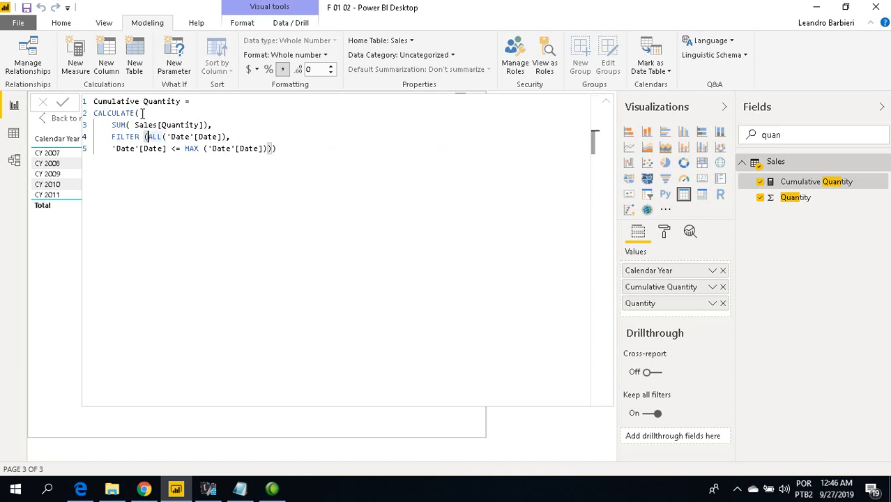
{"action": "key", "text": "shift+Return"}
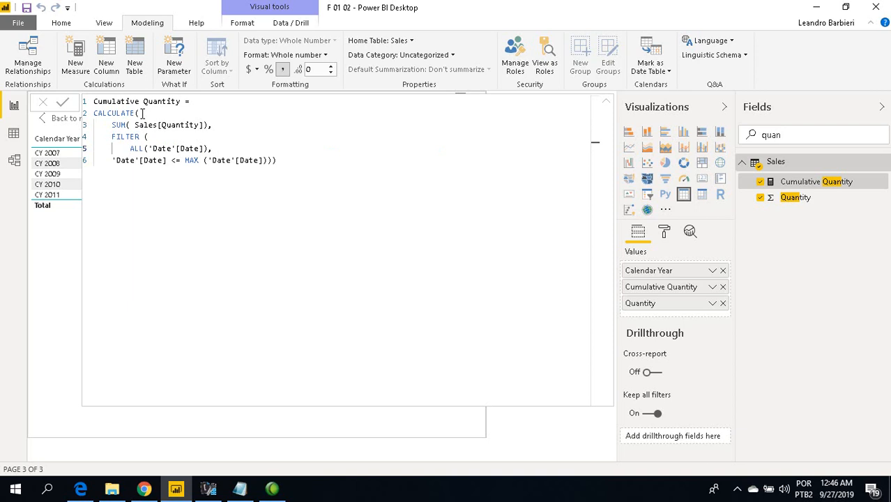
Step: Indent the 'Date'[Date] <= MAX comparison one more level to align it with the ALL line
{"action": "key", "text": "Down"}
{"action": "key", "text": "Home"}
{"action": "key", "text": "Tab"}
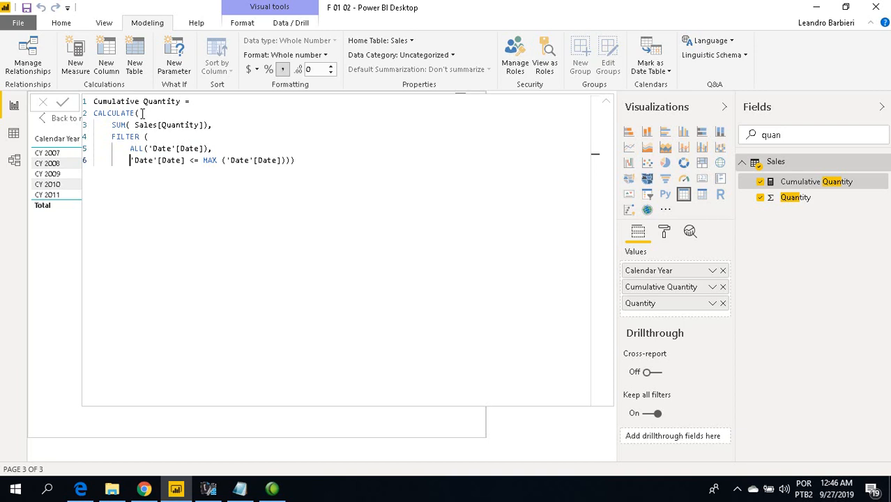
Step: Place the closing parentheses of FILTER and CALCULATE on separate lines, outdented one level each
{"action": "key", "text": "ctrl+Right"}
{"action": "key", "text": "ctrl+Right"}
{"action": "key", "text": "ctrl+Right"}
{"action": "key", "text": "ctrl+Right"}
{"action": "key", "text": "ctrl+Right"}
{"action": "key", "text": "ctrl+Right"}
{"action": "key", "text": "ctrl+Right"}
{"action": "key", "text": "Right"}
{"action": "key", "text": "Return"}
{"action": "key", "text": "BackSpace"}
{"action": "key", "text": "Right"}
{"action": "key", "text": "Return"}
{"action": "key", "text": "BackSpace"}
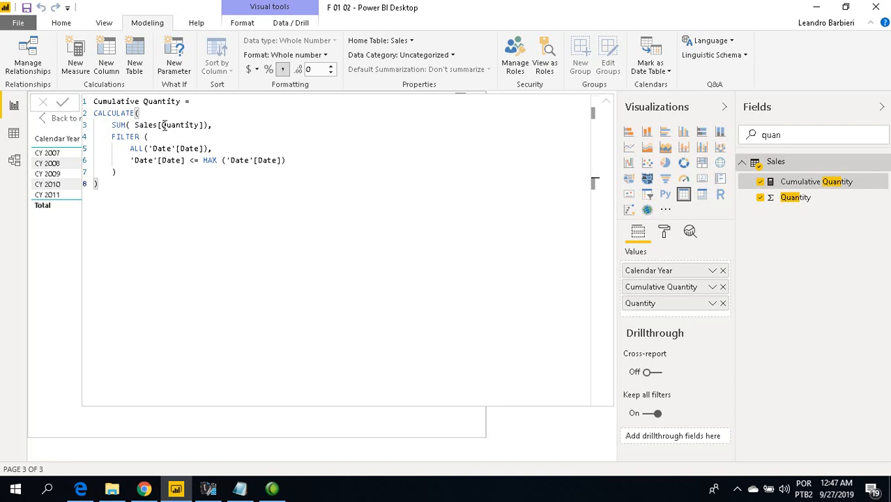
Step: Highlight the ALL('Date'[Date]) argument, the MAX expression and the word Cumulative in the formula one after another
{"action": "left_click", "coordinate": [130, 149]}
{"action": "left_click_drag", "start_coordinate": [130, 148], "coordinate": [215, 149]}
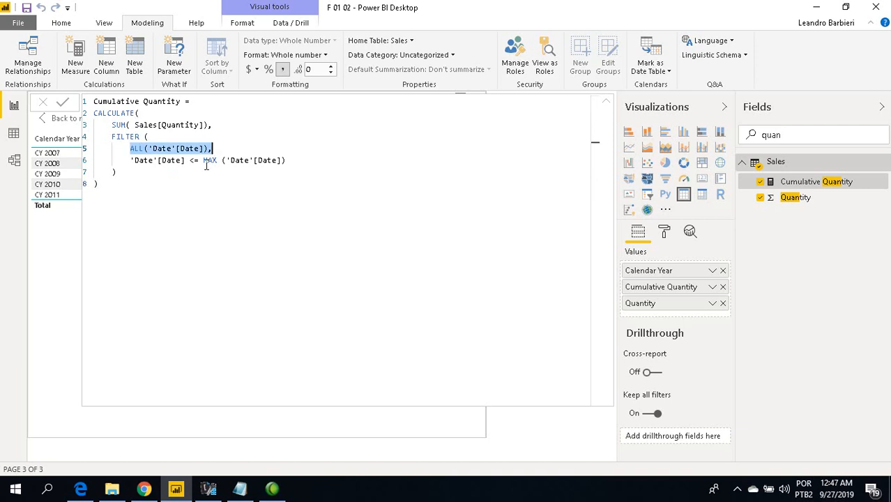
{"action": "left_click_drag", "start_coordinate": [200, 161], "coordinate": [291, 161]}
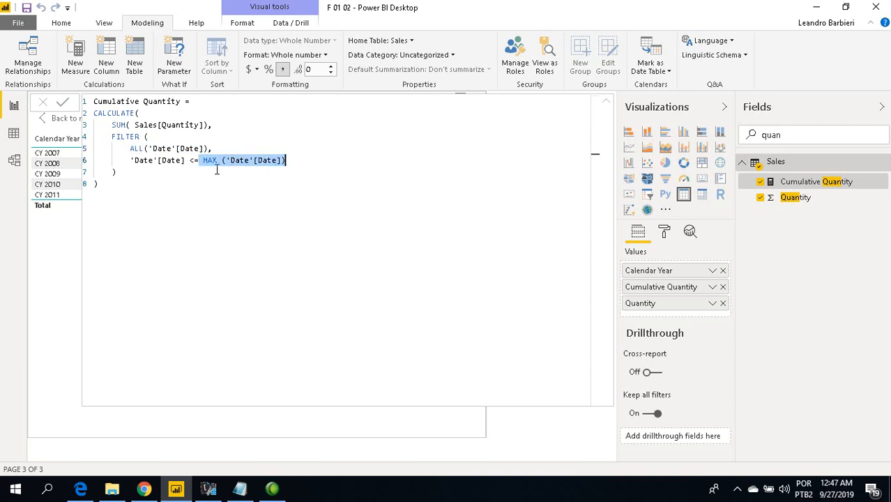
{"action": "double_click", "coordinate": [117, 101]}
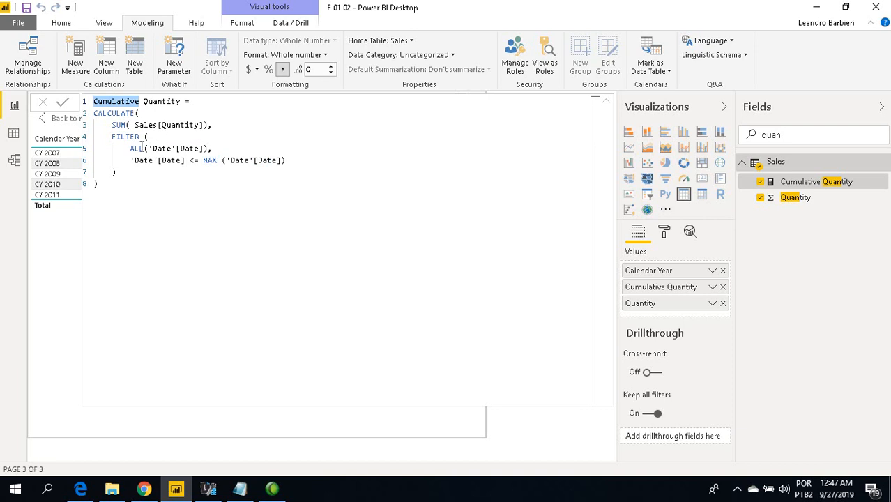
Step: Remove the space between SUM( and Sales[Quantity]
{"action": "left_click", "coordinate": [135, 124]}
{"action": "key", "text": "BackSpace"}
Step: Highlight the Sales table name and the Quantity column name inside SUM to examine the column reference
{"action": "double_click", "coordinate": [135, 125]}
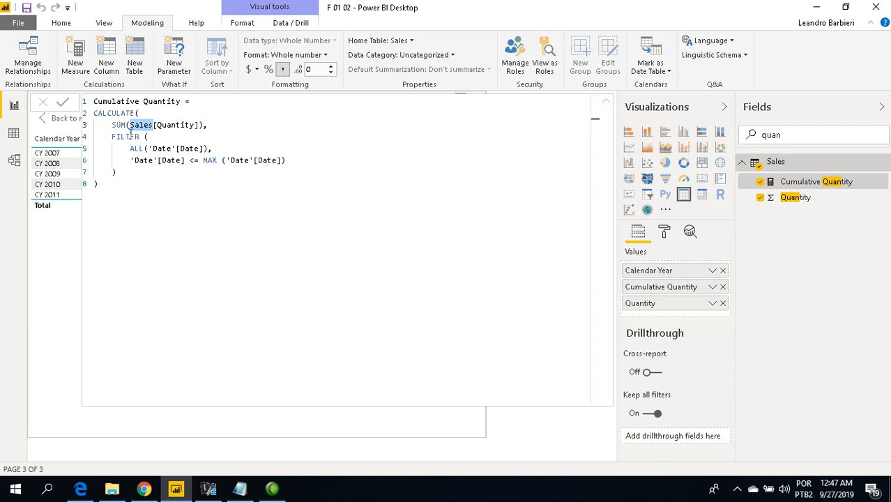
{"action": "left_click", "coordinate": [180, 125]}
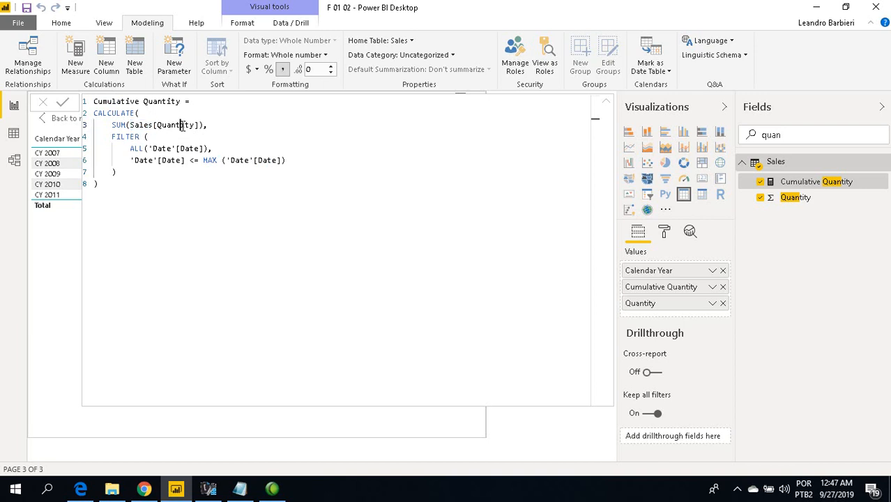
{"action": "double_click", "coordinate": [181, 125]}
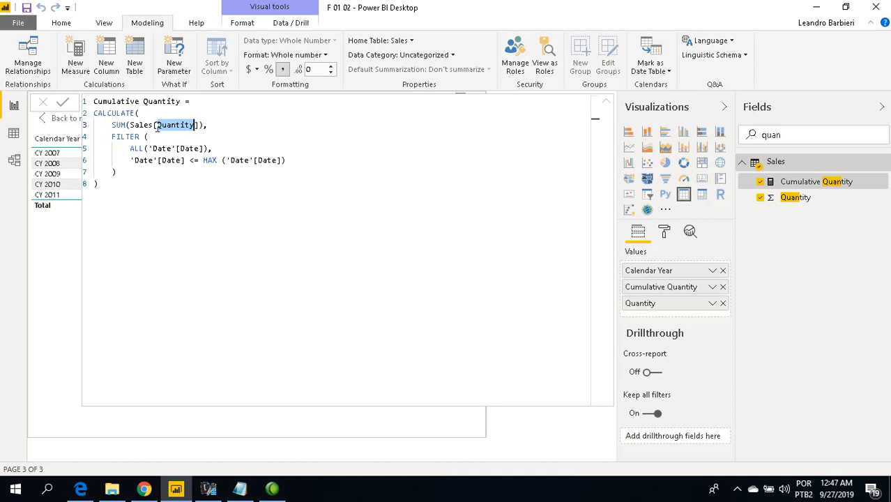
{"action": "double_click", "coordinate": [150, 126]}
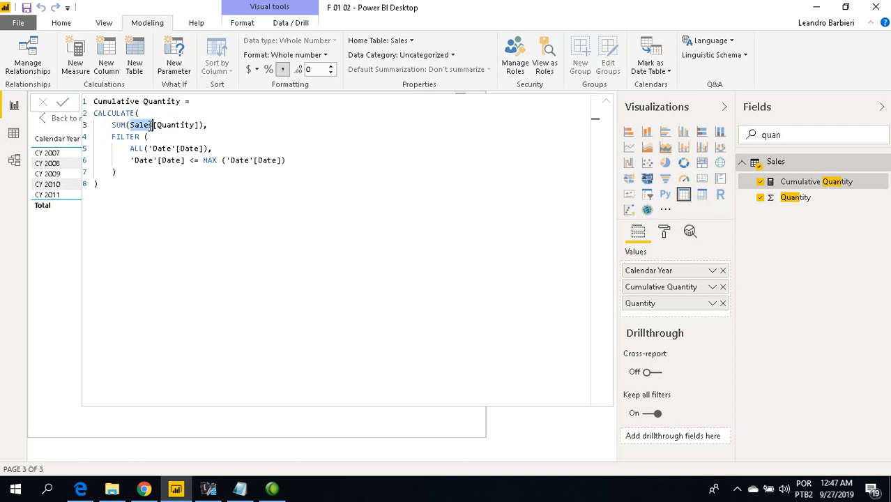
{"action": "left_click", "coordinate": [196, 126]}
{"action": "left_click_drag", "start_coordinate": [200, 126], "coordinate": [153, 125]}
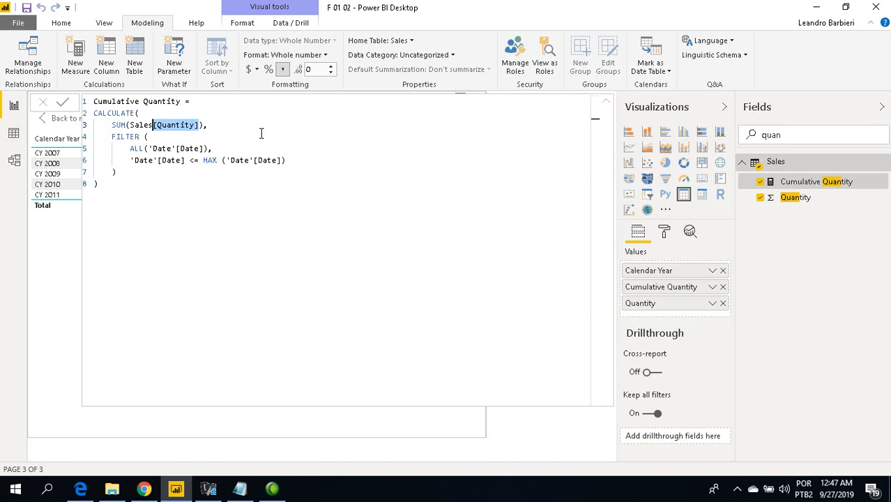
{"action": "double_click", "coordinate": [136, 126]}
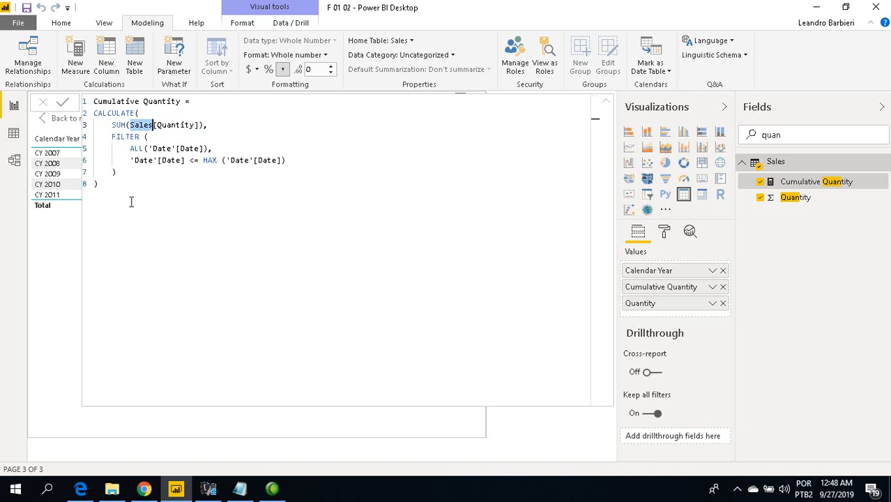
Step: Copy the whole Cumulative Quantity formula, switch to DAX Formatter in Chrome and paste it there
{"action": "left_click_drag", "start_coordinate": [99, 183], "coordinate": [93, 101]}
{"action": "key", "text": "ctrl+c"}
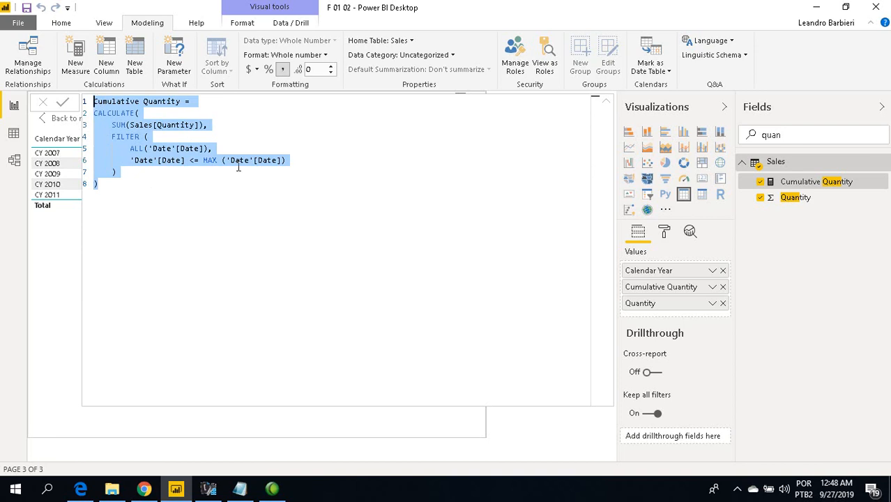
{"action": "left_click", "coordinate": [144, 490]}
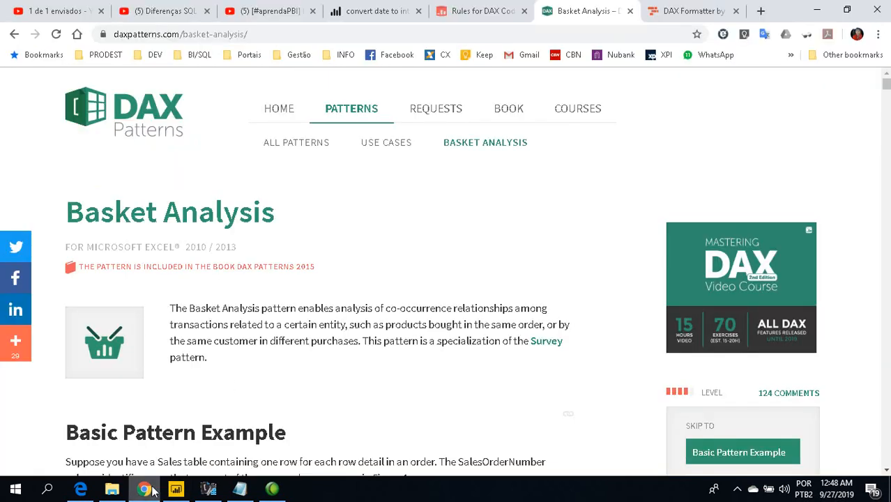
{"action": "left_click", "coordinate": [710, 12]}
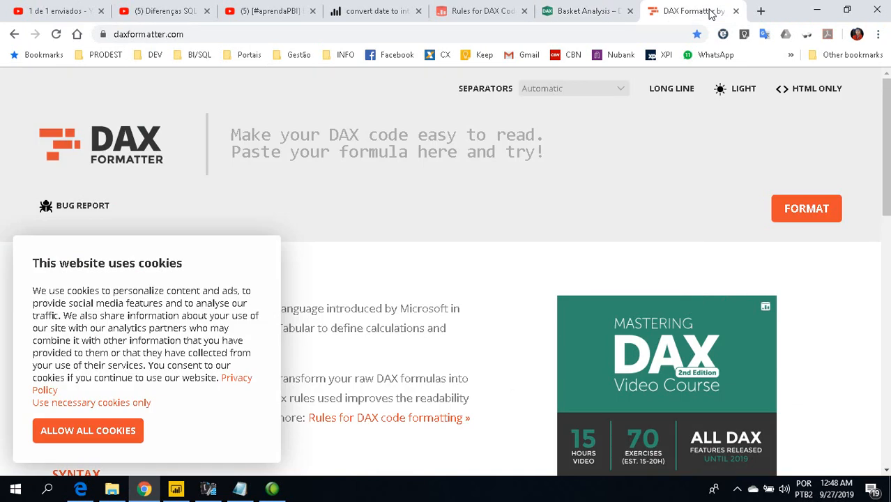
{"action": "left_click", "coordinate": [370, 151]}
{"action": "key", "text": "ctrl+v"}
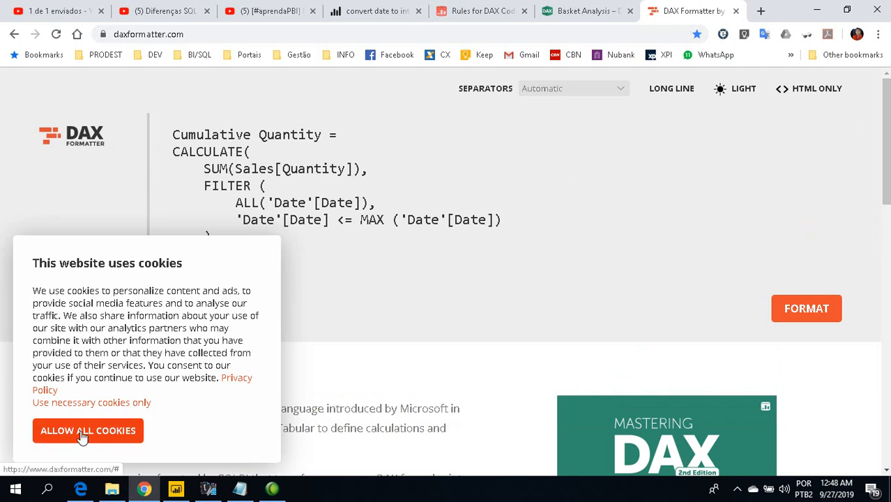
Step: Allow all cookies on the site, format the pasted DAX formula and examine the spacing in its SUM line
{"action": "left_click", "coordinate": [138, 432]}
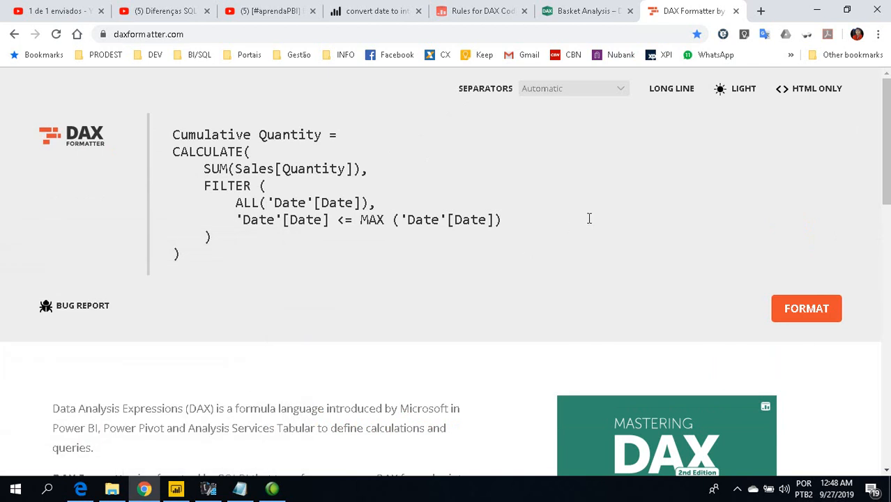
{"action": "left_click", "coordinate": [802, 307]}
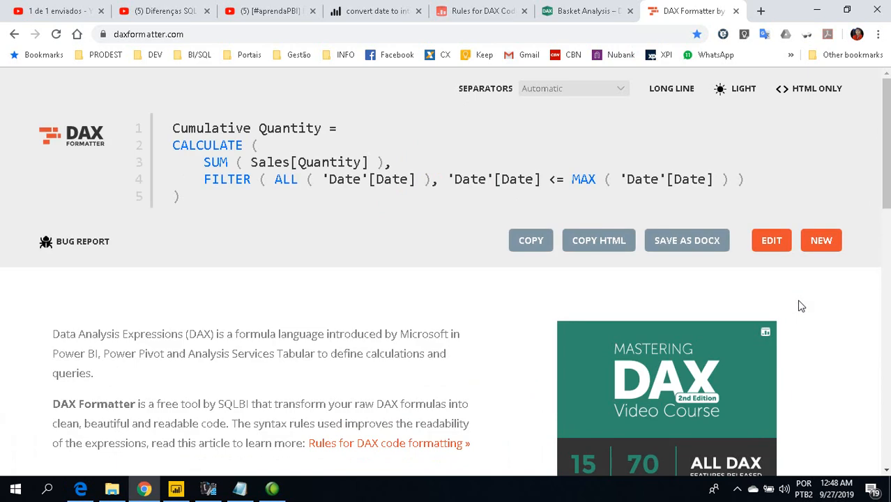
{"action": "left_click", "coordinate": [246, 162]}
Step: Return to Power BI Desktop and insert a space between SUM( and Sales[Quantity] in the measure
{"action": "key", "text": "alt+Tab"}
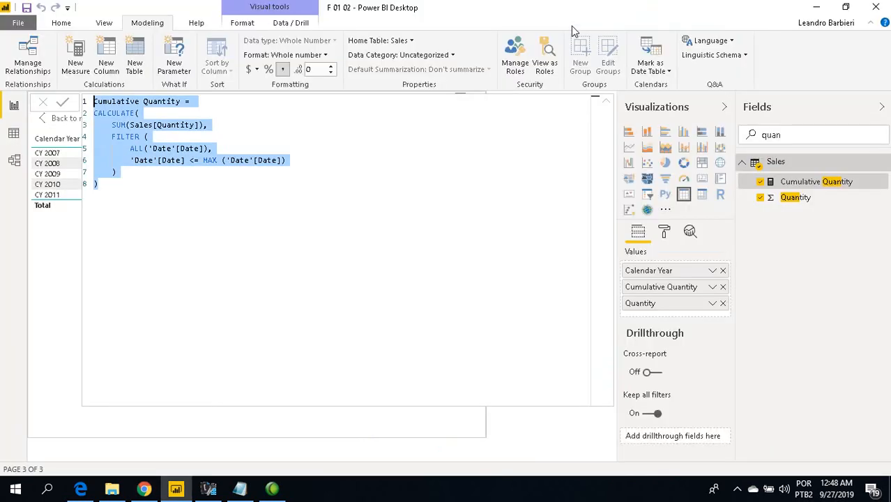
{"action": "left_click", "coordinate": [145, 125]}
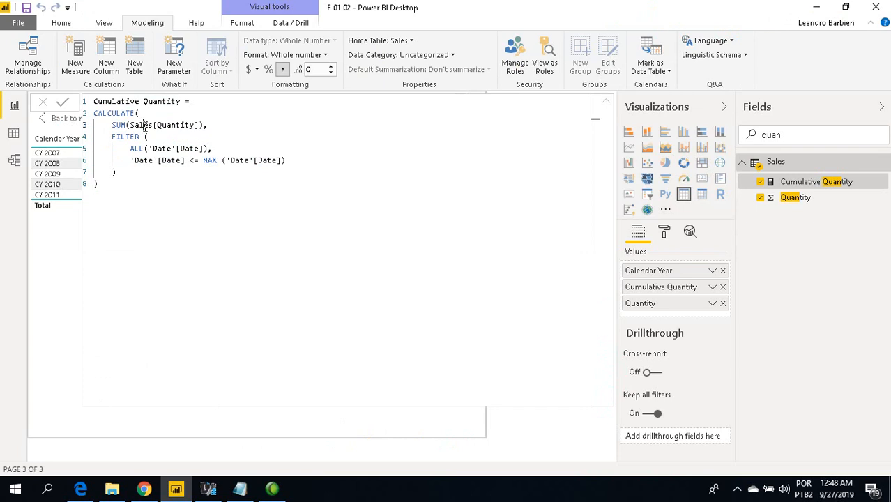
{"action": "double_click", "coordinate": [166, 125]}
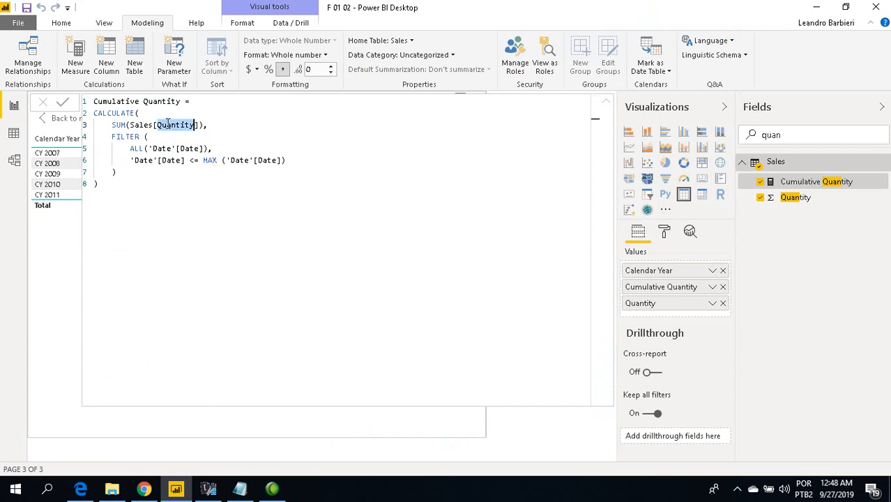
{"action": "left_click", "coordinate": [130, 124]}
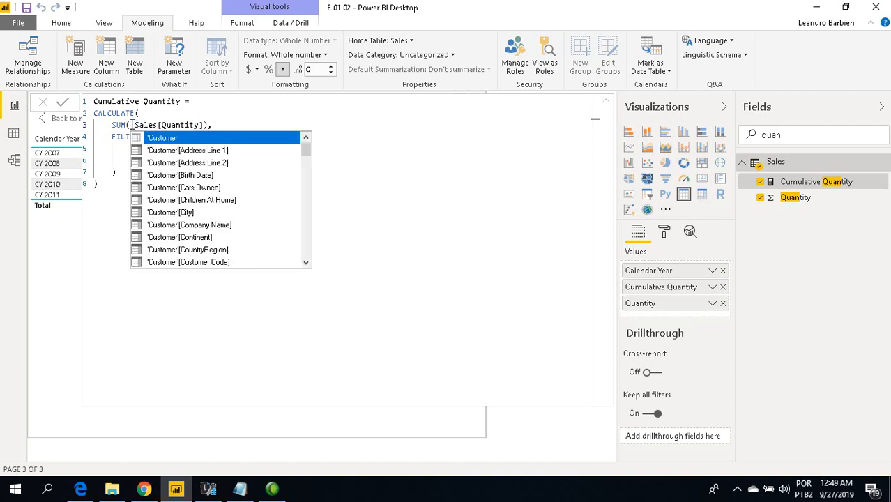
{"action": "key", "text": "Right"}
{"action": "key", "text": "Right"}
{"action": "key", "text": "Right"}
{"action": "key", "text": "Left"}
{"action": "key", "text": "Left"}
{"action": "key", "text": "Left"}
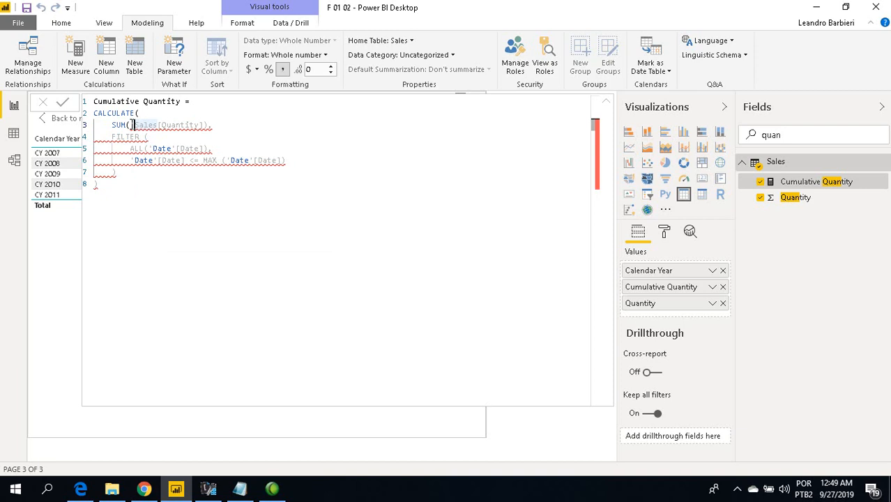
Step: Remove the space between SUM( and Sales[Quantity] in the Cumulative Quantity measure
{"action": "key", "text": "BackSpace"}
Step: Browse the suggested tables and columns and insert the 'Product Subcategory' table name before Sales[Quantity] inside SUM
{"action": "key", "text": "Down"}
{"action": "key", "text": "Down"}
{"action": "key", "text": "Down"}
{"action": "key", "text": "Down"}
{"action": "key", "text": "Down"}
{"action": "key", "text": "Down"}
{"action": "key", "text": "Down"}
{"action": "key", "text": "Down"}
{"action": "key", "text": "Down"}
{"action": "key", "text": "Down"}
{"action": "key", "text": "Down"}
{"action": "key", "text": "Down"}
{"action": "key", "text": "Down"}
{"action": "key", "text": "Down"}
{"action": "key", "text": "Down"}
{"action": "key", "text": "Down"}
{"action": "key", "text": "Down"}
{"action": "key", "text": "Down"}
{"action": "key", "text": "Down"}
{"action": "key", "text": "Down"}
{"action": "key", "text": "Down"}
{"action": "key", "text": "Down"}
{"action": "key", "text": "Down"}
{"action": "key", "text": "Down"}
{"action": "key", "text": "Down"}
{"action": "key", "text": "Down"}
{"action": "key", "text": "Down"}
{"action": "key", "text": "Down"}
{"action": "key", "text": "Down"}
{"action": "key", "text": "Down"}
{"action": "key", "text": "Down"}
{"action": "key", "text": "Down"}
{"action": "key", "text": "Down"}
{"action": "key", "text": "Down"}
{"action": "key", "text": "Down"}
{"action": "key", "text": "Down"}
{"action": "key", "text": "Down"}
{"action": "key", "text": "Down"}
{"action": "key", "text": "Down"}
{"action": "key", "text": "Down"}
{"action": "key", "text": "Down"}
{"action": "key", "text": "Down"}
{"action": "key", "text": "Down"}
{"action": "key", "text": "Down"}
{"action": "key", "text": "Down"}
{"action": "key", "text": "Down"}
{"action": "key", "text": "Down"}
{"action": "key", "text": "Down"}
{"action": "key", "text": "Down"}
{"action": "key", "text": "Down"}
{"action": "key", "text": "Down"}
{"action": "key", "text": "Down"}
{"action": "key", "text": "Up"}
{"action": "key", "text": "Up"}
{"action": "key", "text": "Up"}
{"action": "key", "text": "Up"}
{"action": "key", "text": "Up"}
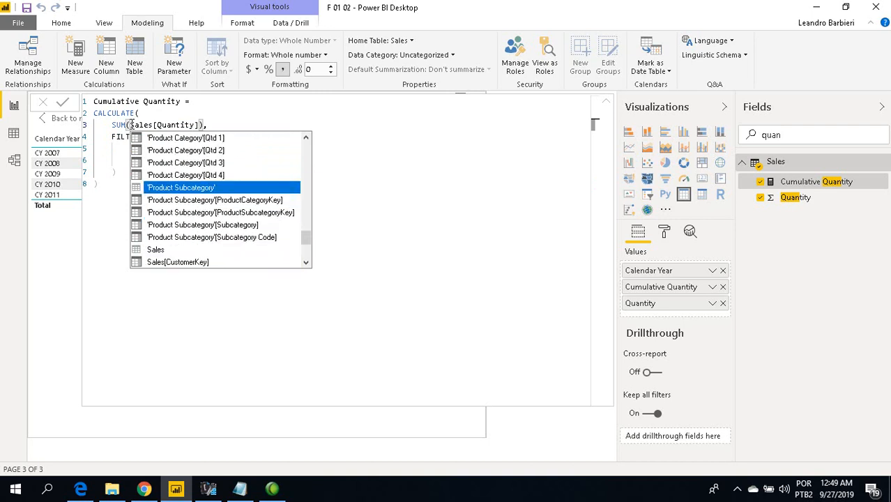
{"action": "key", "text": "Tab"}
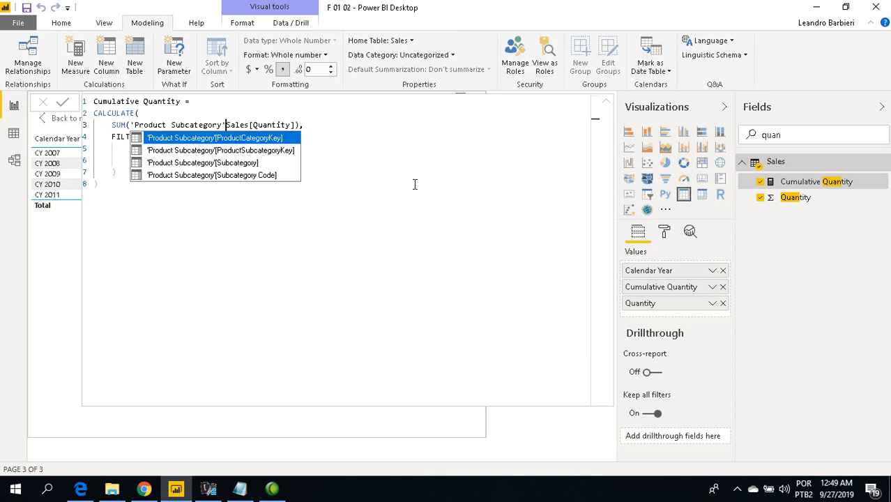
Step: Delete the inserted 'Product Subcategory' table name, including its quotes, from the SUM line
{"action": "key", "text": "ctrl+shift+Left"}
{"action": "key", "text": "ctrl+shift+Left"}
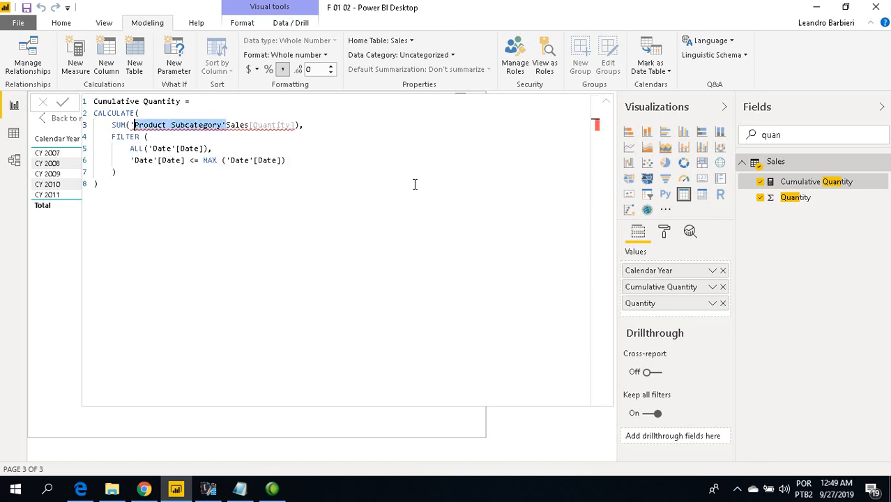
{"action": "key", "text": "BackSpace"}
{"action": "key", "text": "BackSpace"}
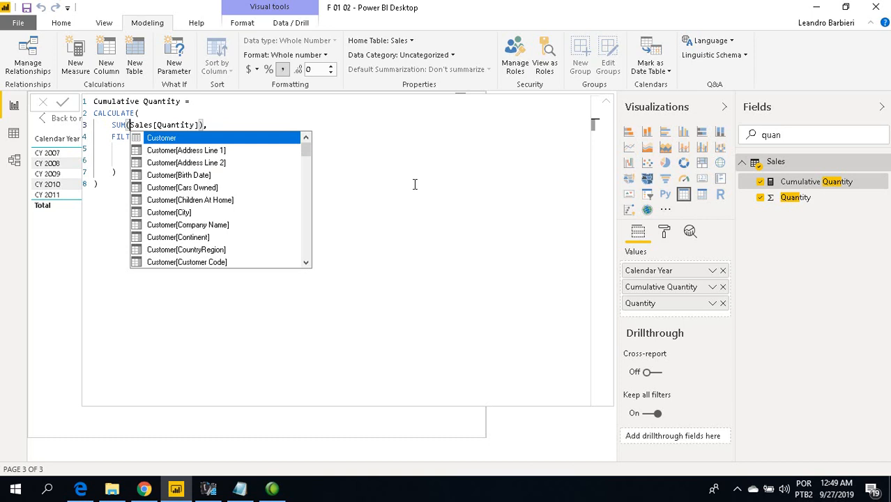
Step: Replace the Sales table name inside SUM with the suggested column reference 'Product Category'[Qtd 4]
{"action": "key", "text": "ctrl+Right"}
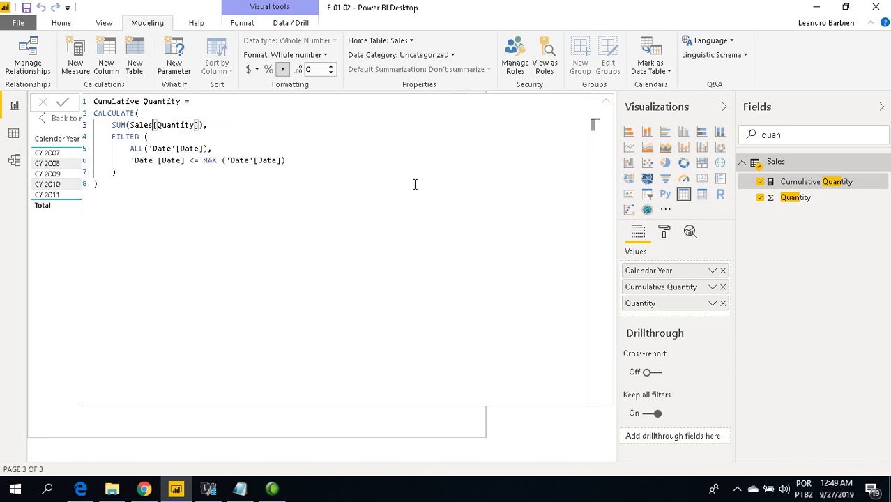
{"action": "key", "text": "ctrl+shift+Left"}
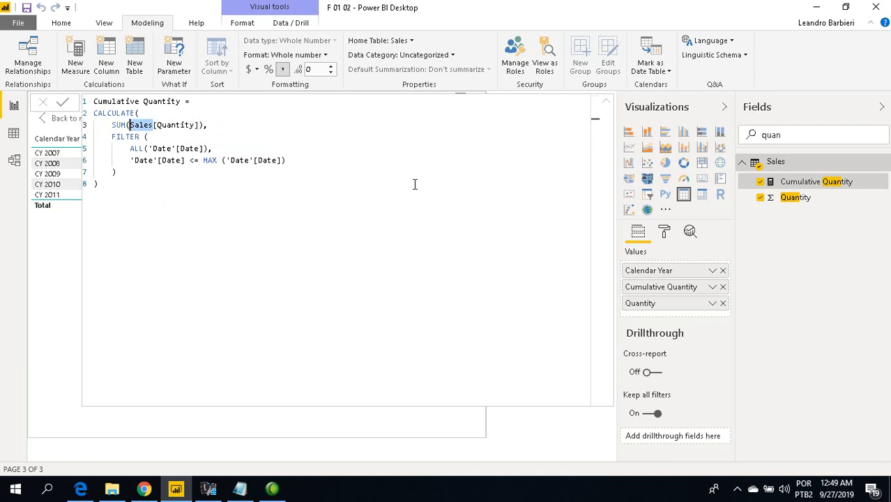
{"action": "type", "text": "Pro"}
{"action": "key", "text": "Down"}
{"action": "key", "text": "Down"}
{"action": "key", "text": "Down"}
{"action": "key", "text": "Down"}
{"action": "key", "text": "Down"}
{"action": "key", "text": "Down"}
{"action": "key", "text": "Down"}
{"action": "key", "text": "Down"}
{"action": "key", "text": "Down"}
{"action": "key", "text": "Down"}
{"action": "key", "text": "Down"}
{"action": "key", "text": "Down"}
{"action": "key", "text": "Down"}
{"action": "key", "text": "Down"}
{"action": "key", "text": "Down"}
{"action": "key", "text": "Down"}
{"action": "key", "text": "Down"}
{"action": "key", "text": "Down"}
{"action": "key", "text": "Down"}
{"action": "key", "text": "Down"}
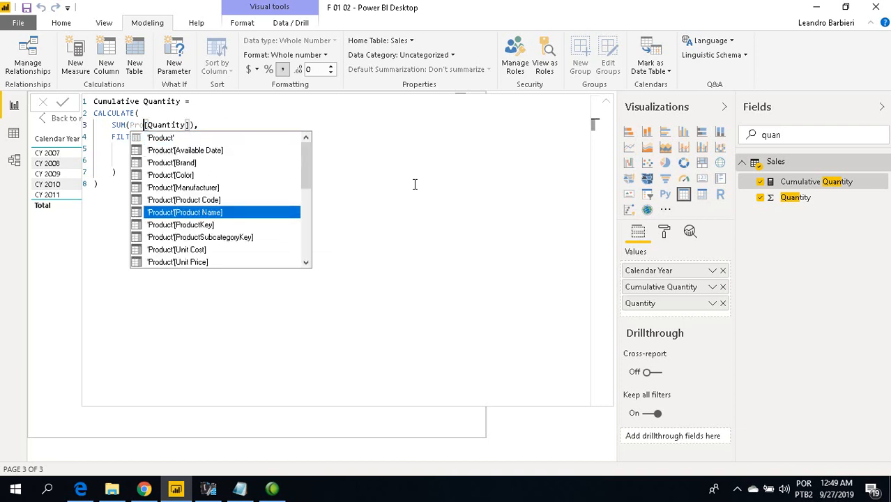
{"action": "key", "text": "Up"}
{"action": "key", "text": "Up"}
{"action": "key", "text": "Up"}
{"action": "key", "text": "Up"}
{"action": "key", "text": "Up"}
{"action": "key", "text": "Up"}
{"action": "key", "text": "Tab"}
Step: Remove the single quotes and the space from the table name in SUM, making it ProductCategory
{"action": "key", "text": "Left"}
{"action": "key", "text": "Left"}
{"action": "key", "text": "Left"}
{"action": "key", "text": "Left"}
{"action": "key", "text": "Left"}
{"action": "key", "text": "Left"}
{"action": "key", "text": "Left"}
{"action": "key", "text": "Left"}
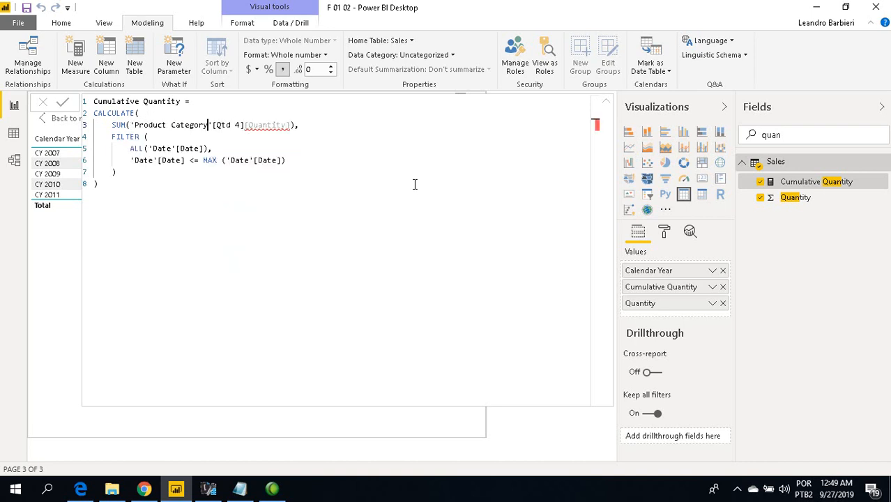
{"action": "key", "text": "Delete"}
{"action": "key", "text": "ctrl+Left"}
{"action": "key", "text": "BackSpace"}
{"action": "key", "text": "ctrl+Left"}
{"action": "key", "text": "BackSpace"}
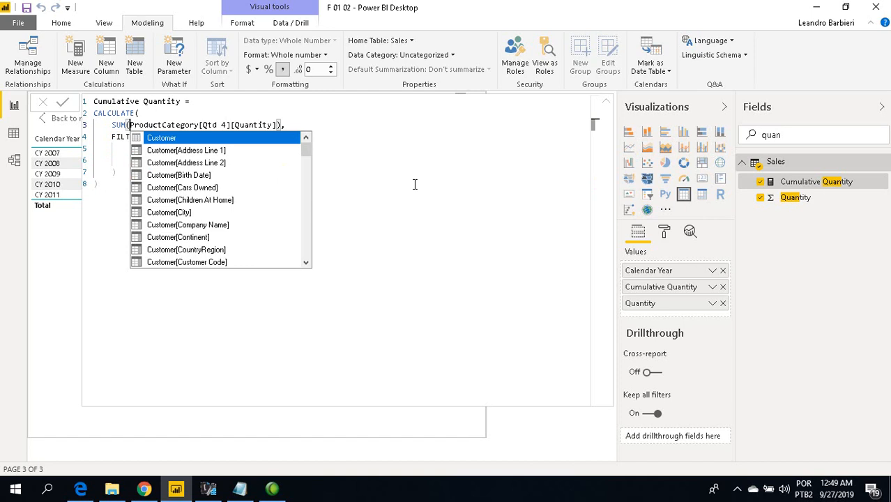
{"action": "key", "text": "End"}
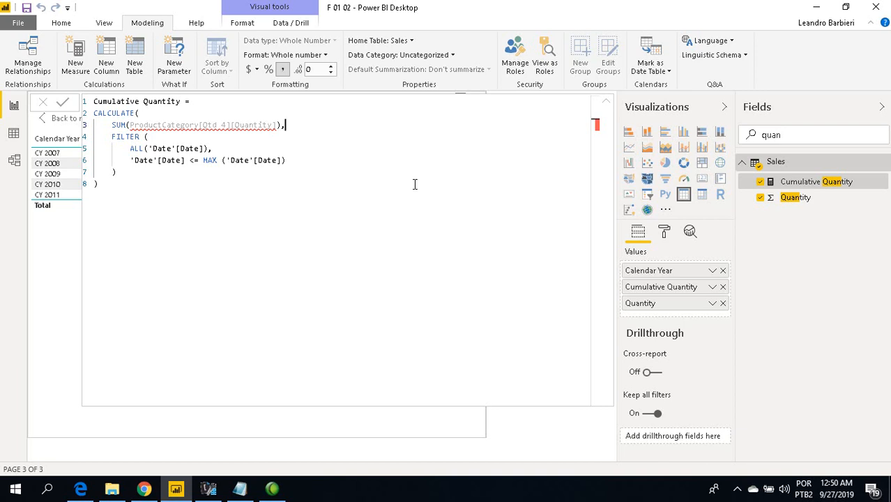
Step: Switch to DAX Formatter in Chrome to examine the formatted SUM line, and return to Power BI Desktop
{"action": "key", "text": "alt+Tab"}
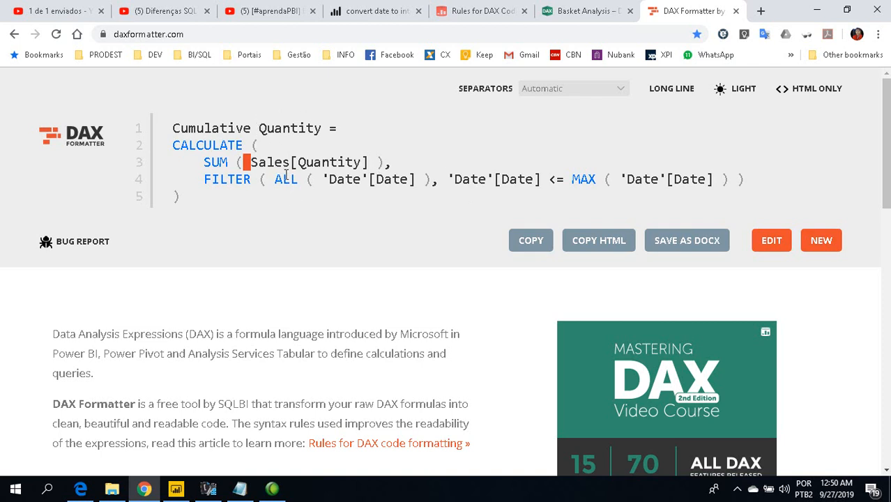
{"action": "key", "text": "alt+Tab"}
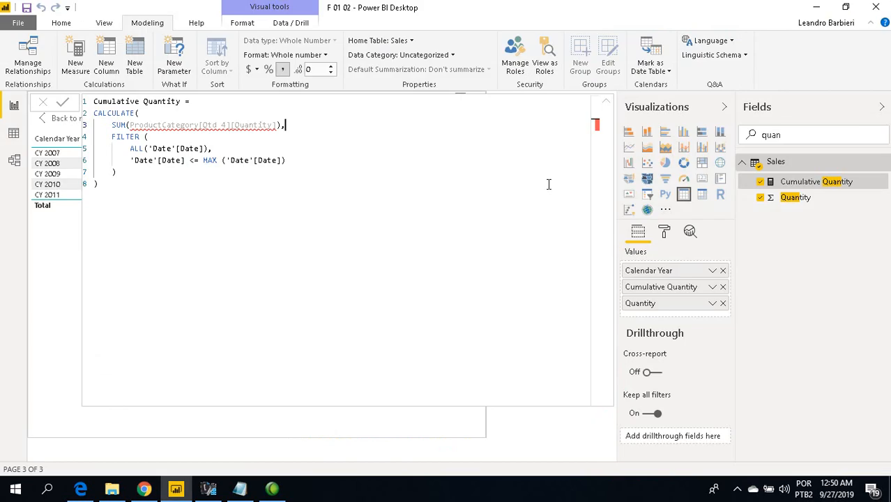